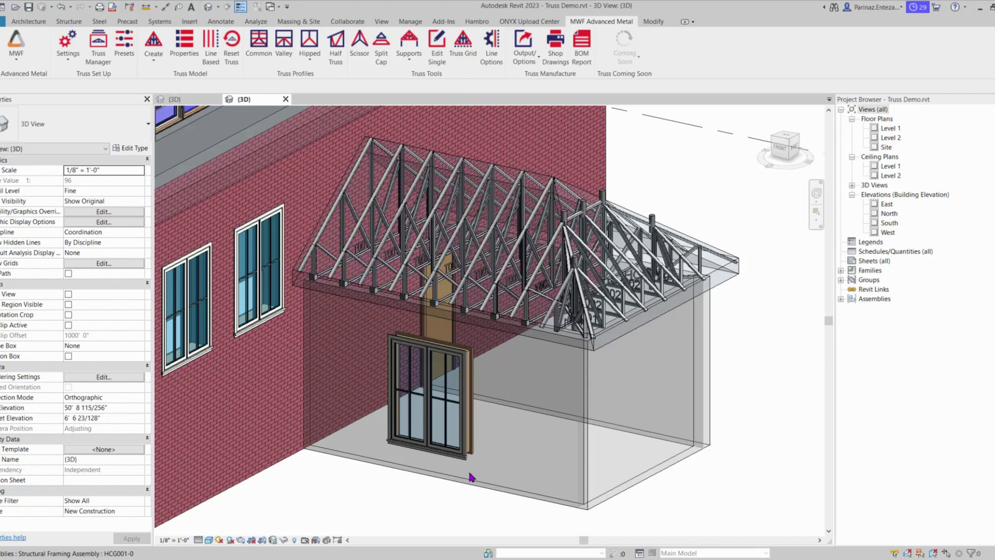
# Create a new truss grid in the truss grid manager named 'Truss Grid 1'
pyautogui.click(463, 52)
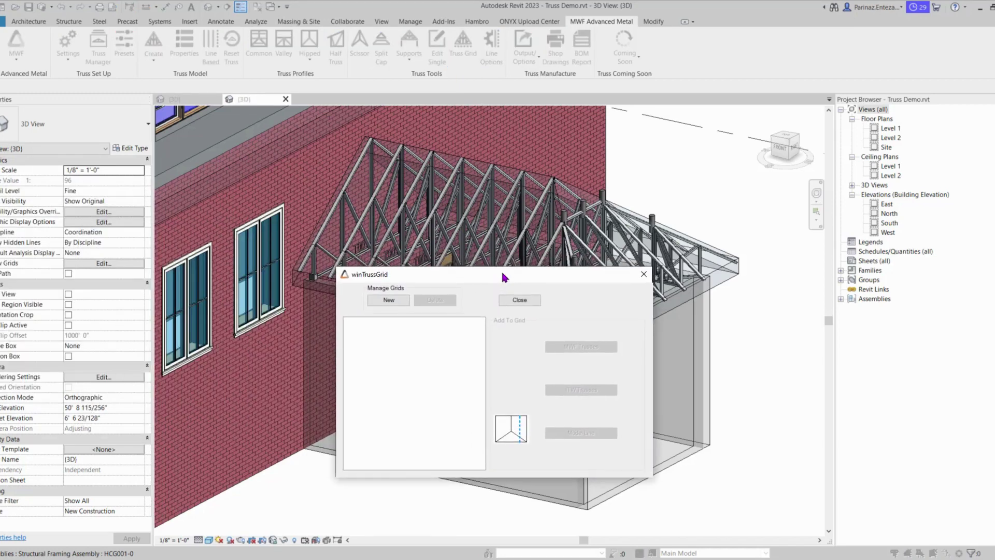
pyautogui.moveTo(425, 282); pyautogui.dragTo(418, 356)
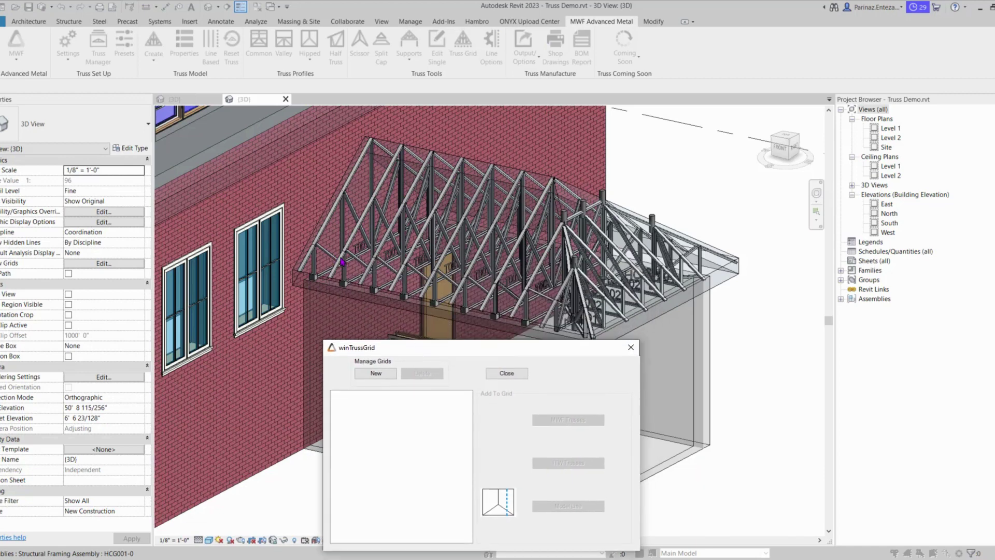
pyautogui.click(385, 373)
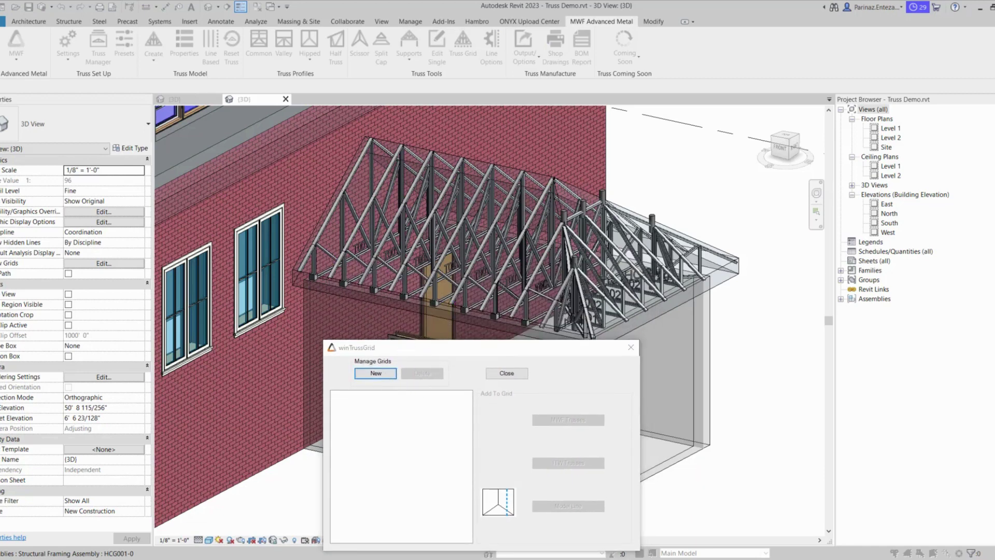
pyautogui.moveTo(208, 305); pyautogui.dragTo(335, 426)
pyautogui.doubleClick(437, 428)
pyautogui.write('TestGrid')
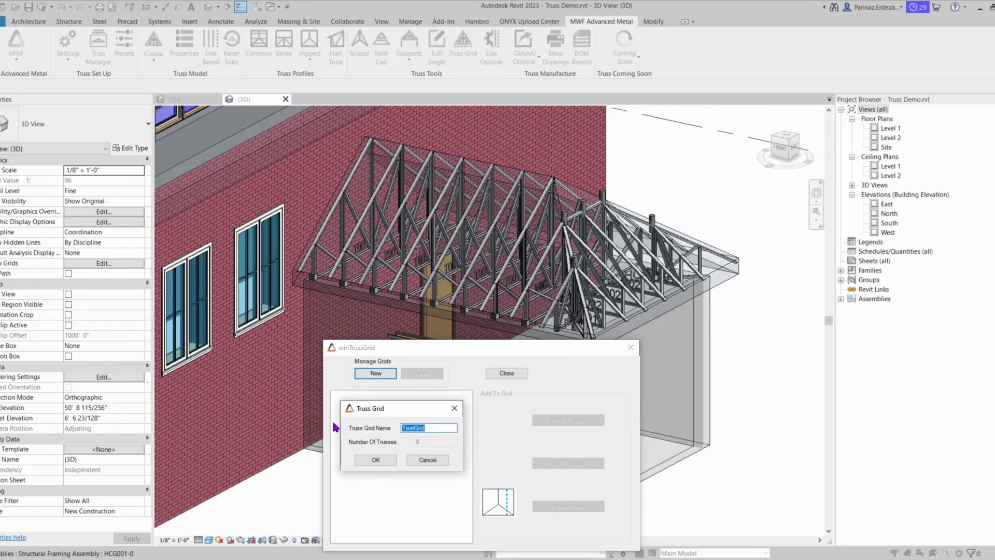
pyautogui.write('G')
pyautogui.write('russ Grid')
pyautogui.write(' 1')
pyautogui.click(375, 460)
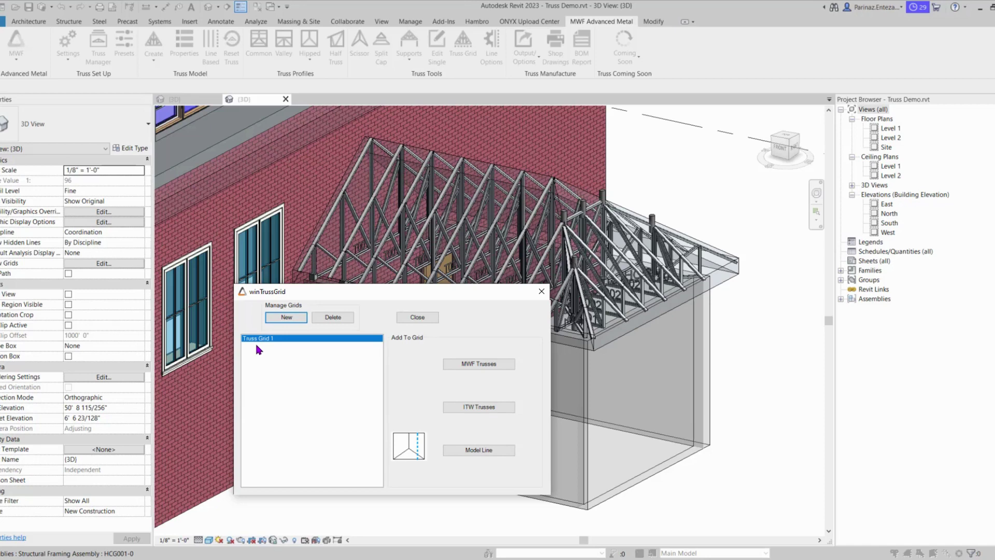
# From the front view, pick the side wing's MWF roof trusses and add them to Truss Grid 1
pyautogui.click(415, 318)
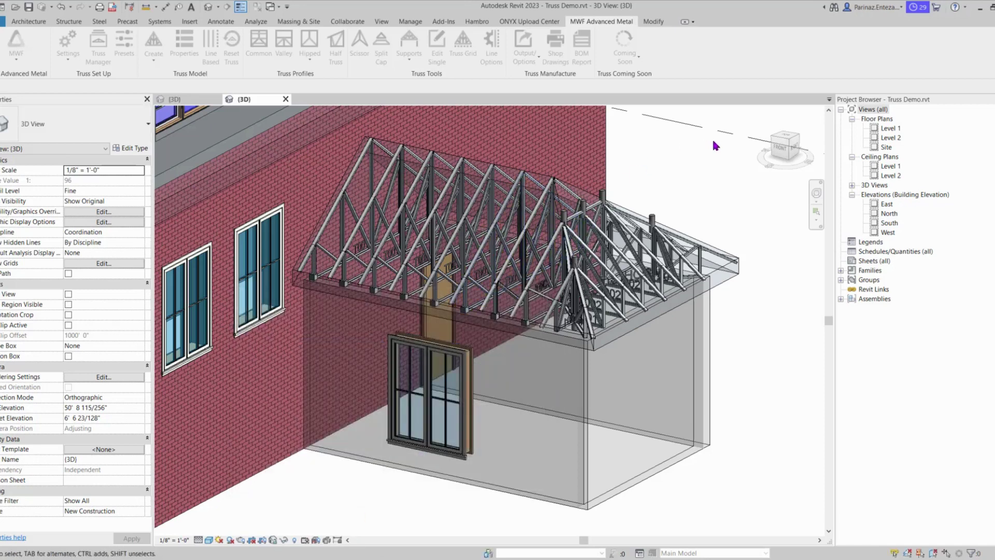
pyautogui.click(776, 145)
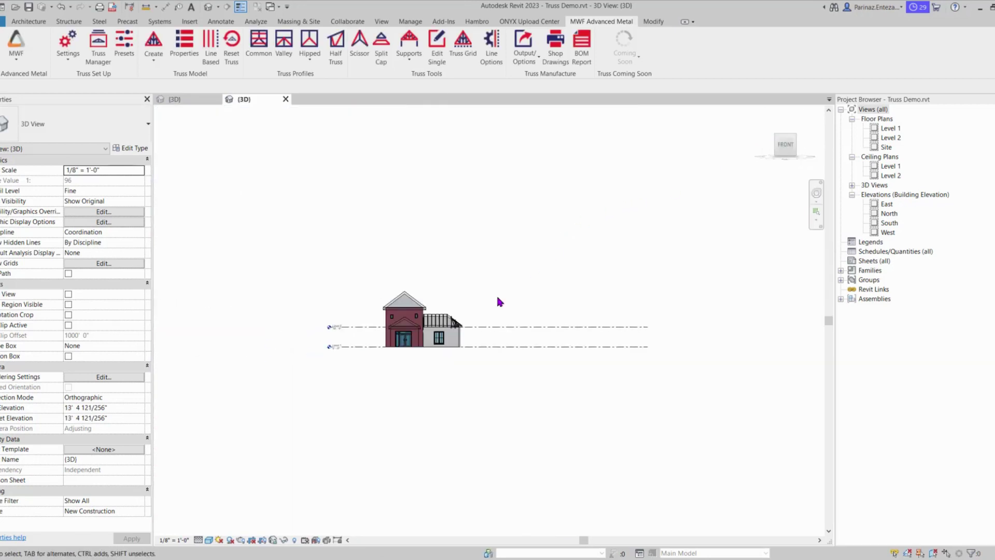
pyautogui.scroll(8, 359, 336)
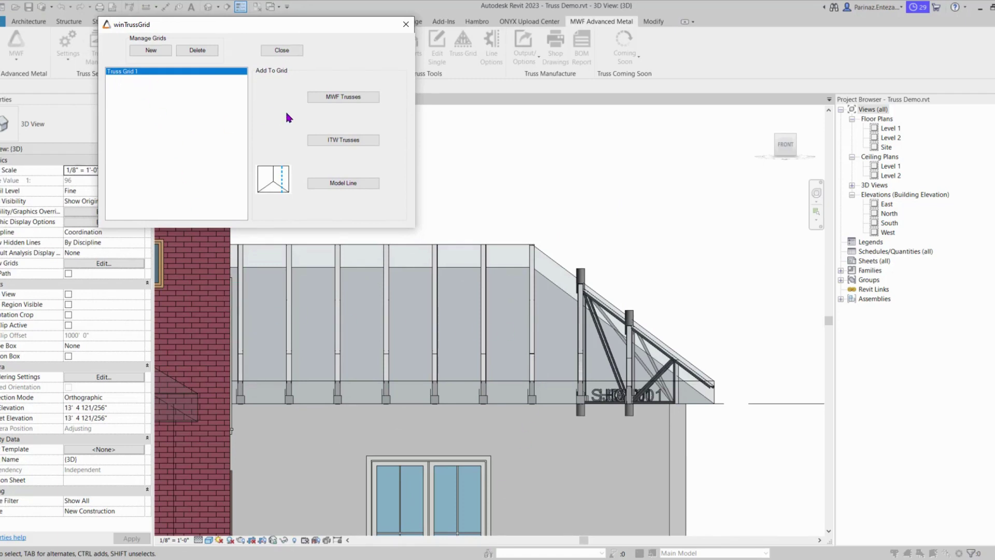
pyautogui.click(339, 97)
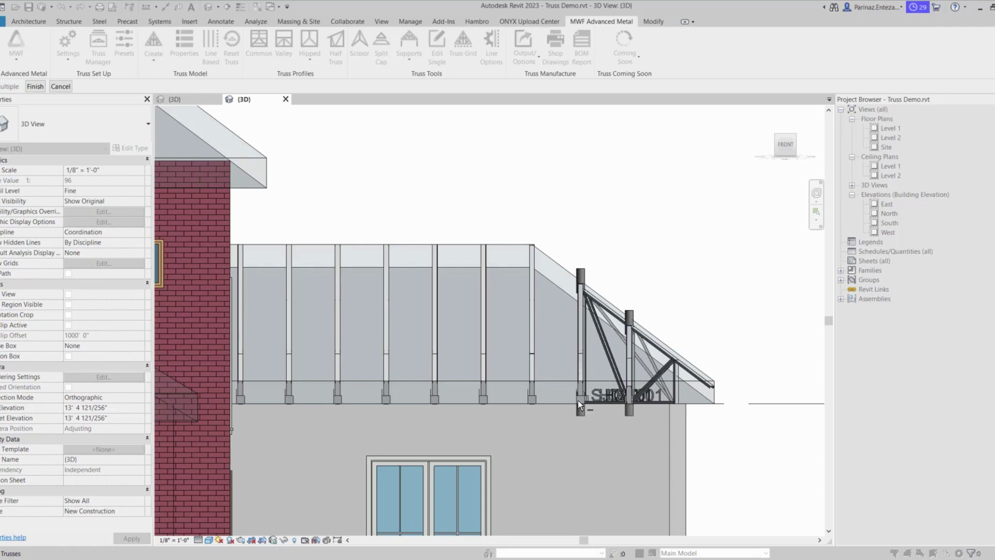
pyautogui.click(34, 86)
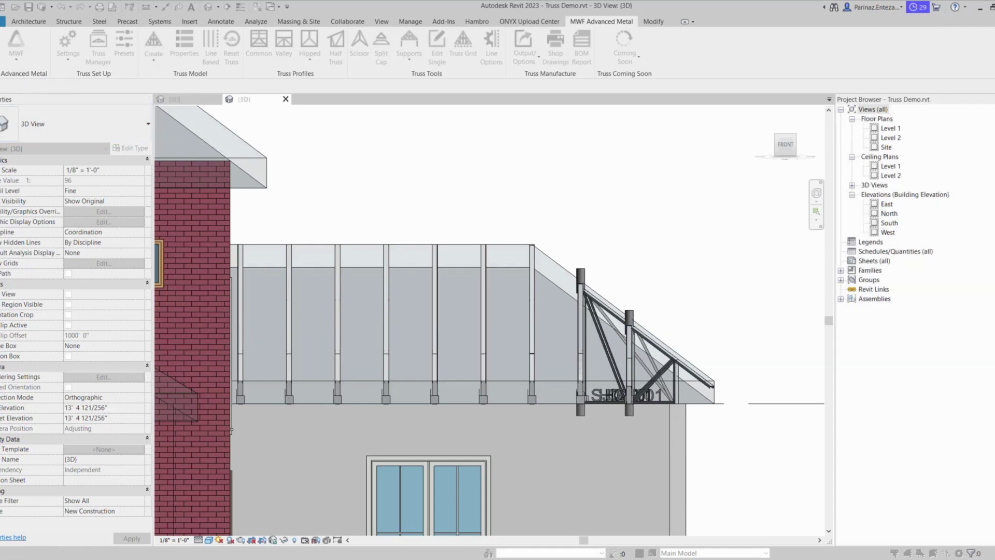
pyautogui.moveTo(416, 125); pyautogui.dragTo(470, 113)
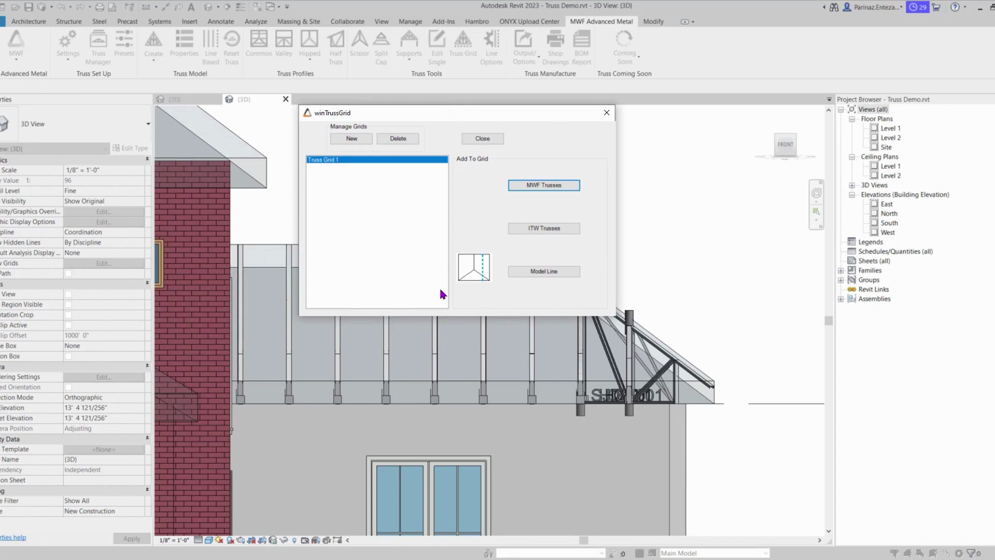
# Switch MWF to the Wall module and open Advanced Metal panel settings for the side wall
pyautogui.click(482, 138)
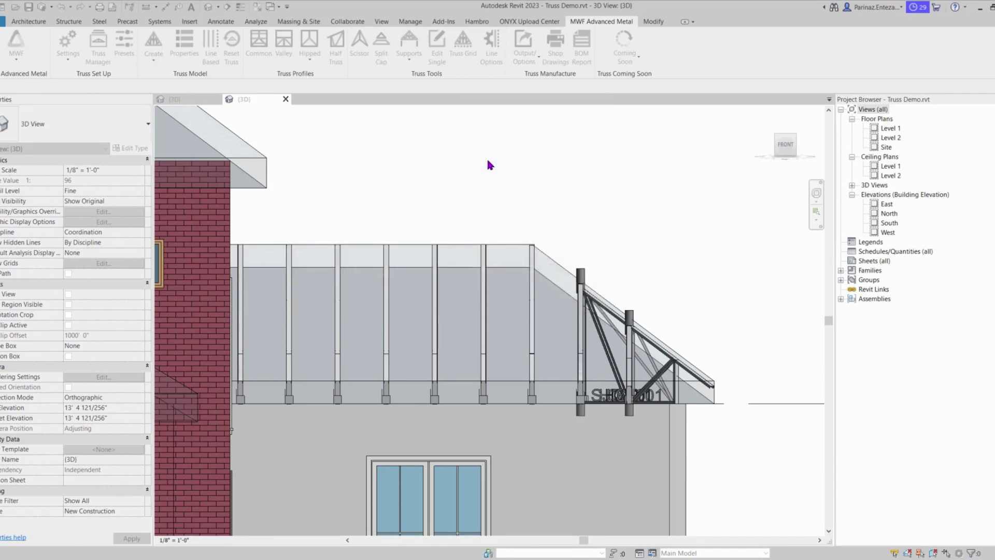
pyautogui.click(16, 54)
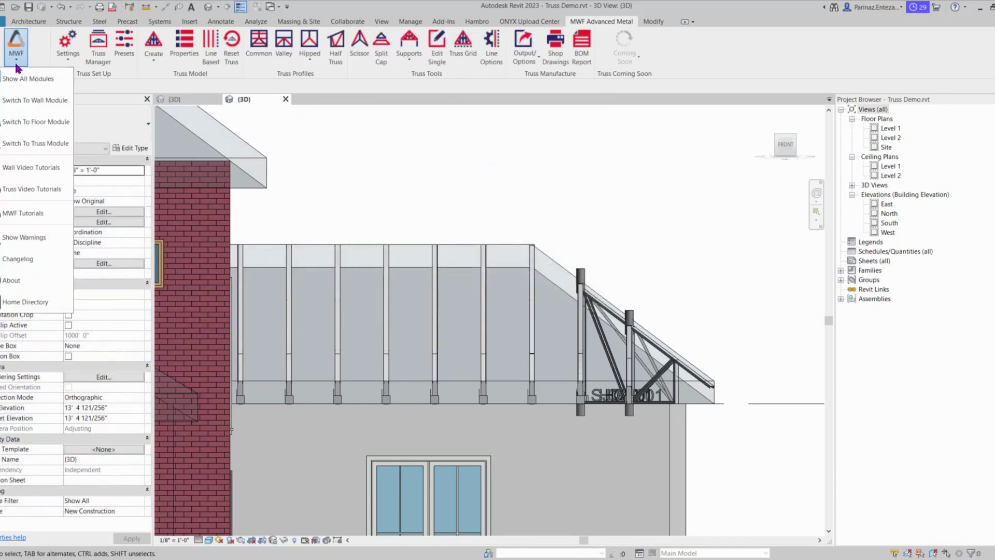
pyautogui.click(21, 108)
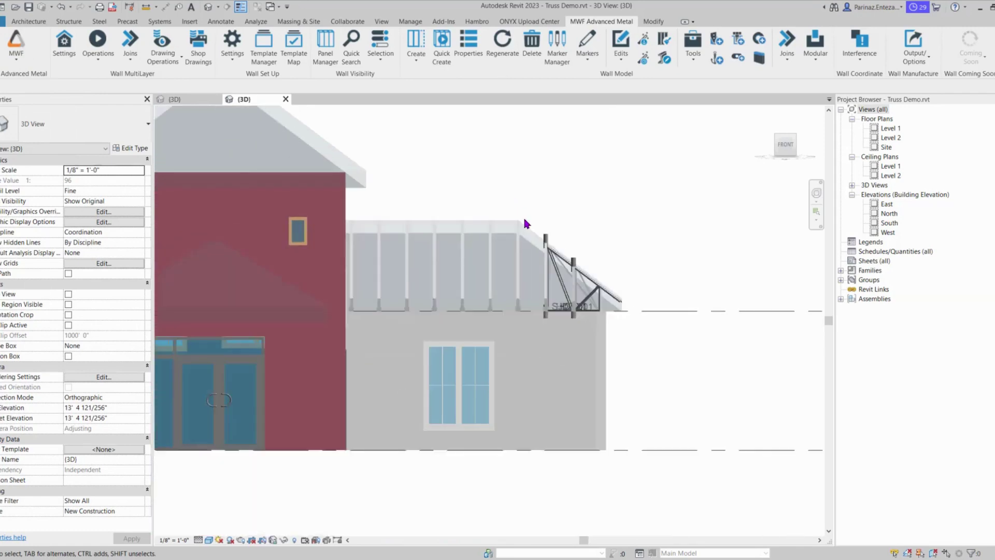
pyautogui.click(560, 373)
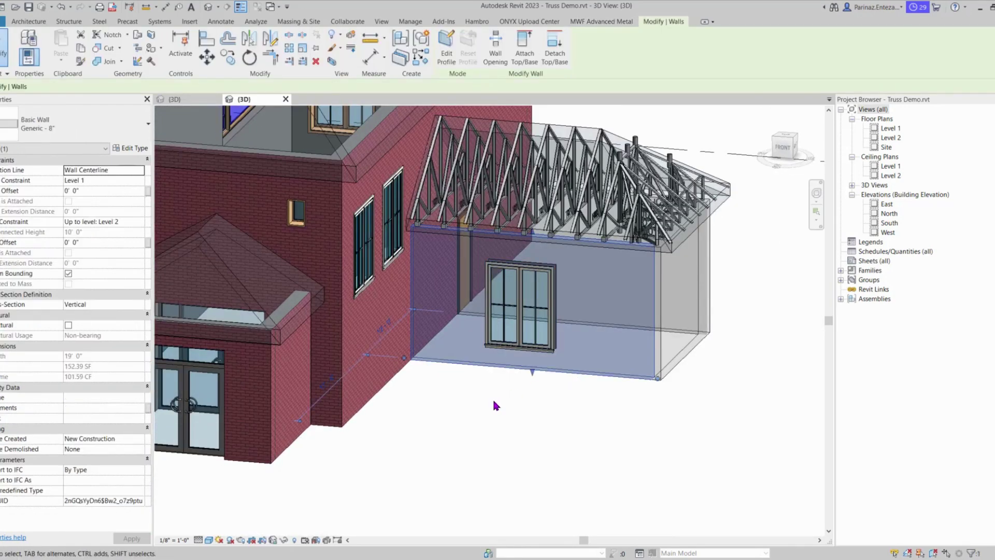
pyautogui.click(601, 22)
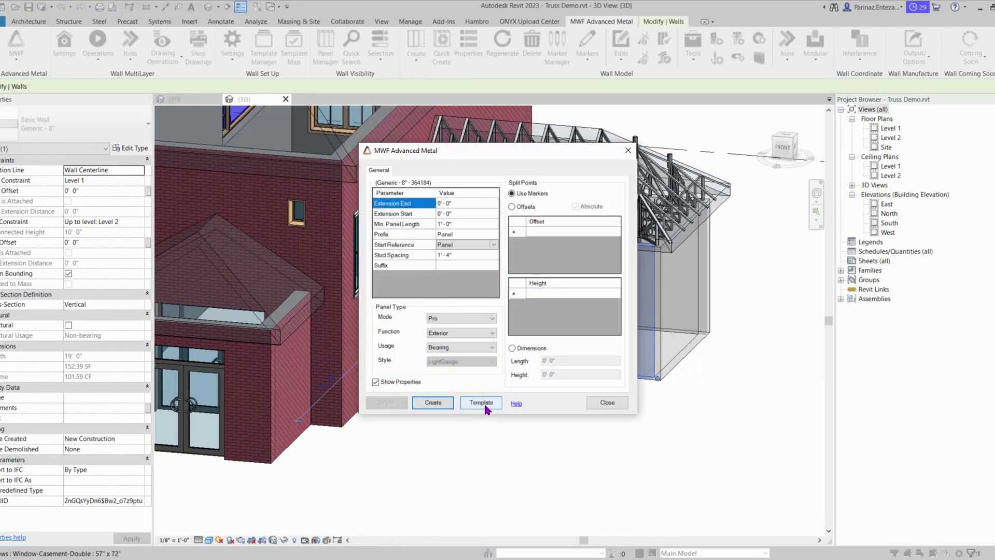
# Apply the Light Gauge framing template and create the wall's metal framing panel
pyautogui.click(481, 403)
pyautogui.click(382, 203)
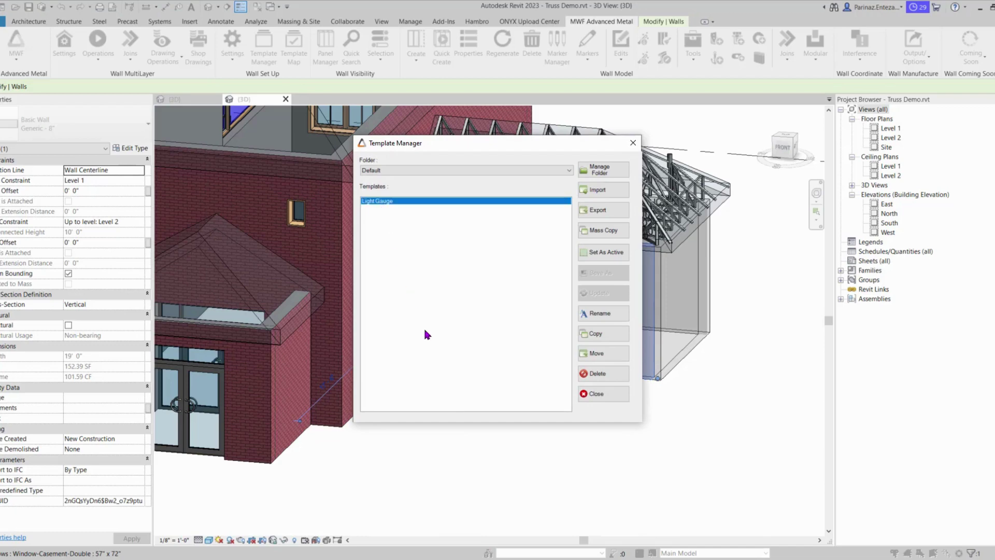
pyautogui.click(604, 251)
pyautogui.click(604, 393)
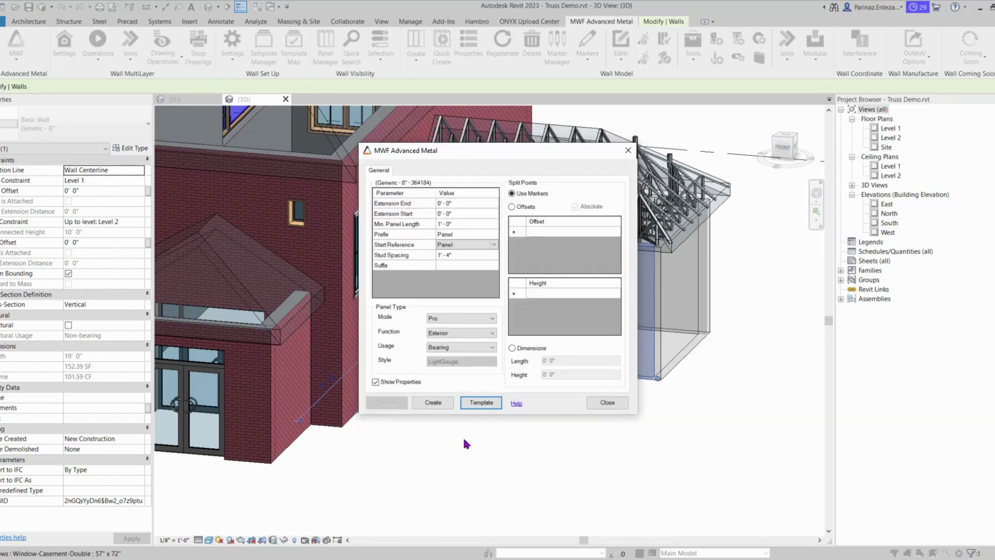
pyautogui.click(432, 404)
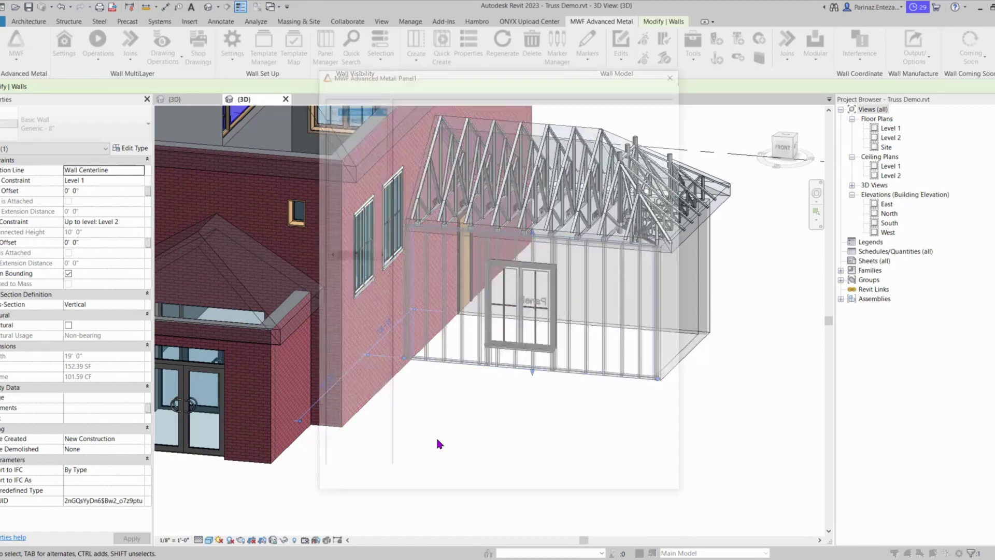
# Set the Structural Members stud arrangement style to TrussGrid and generate the framing
pyautogui.click(472, 106)
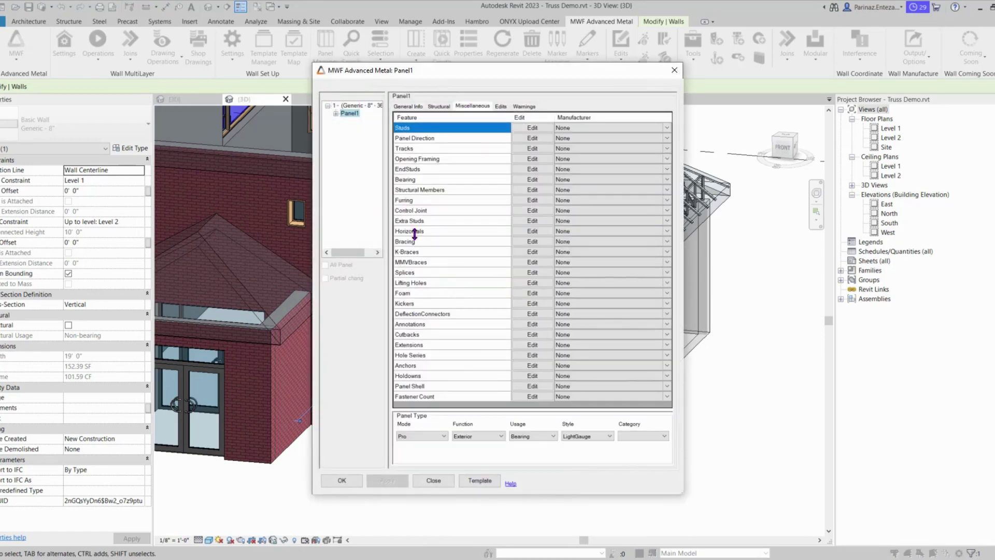
pyautogui.click(524, 191)
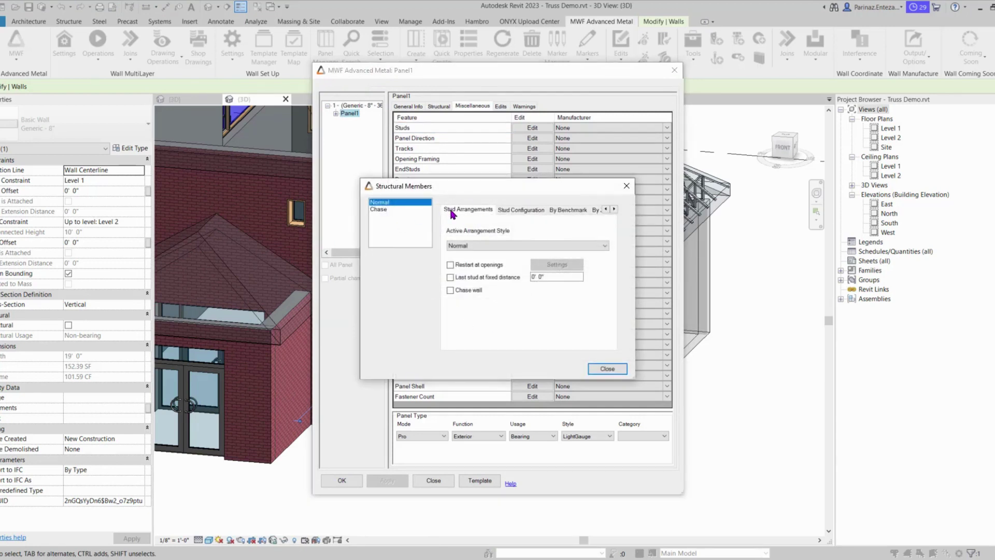
pyautogui.click(592, 244)
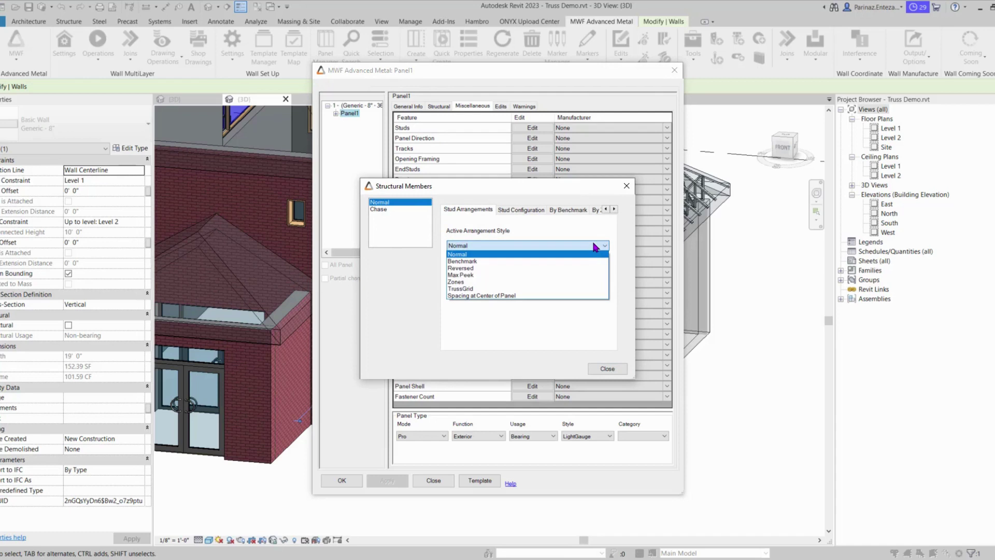
pyautogui.click(458, 288)
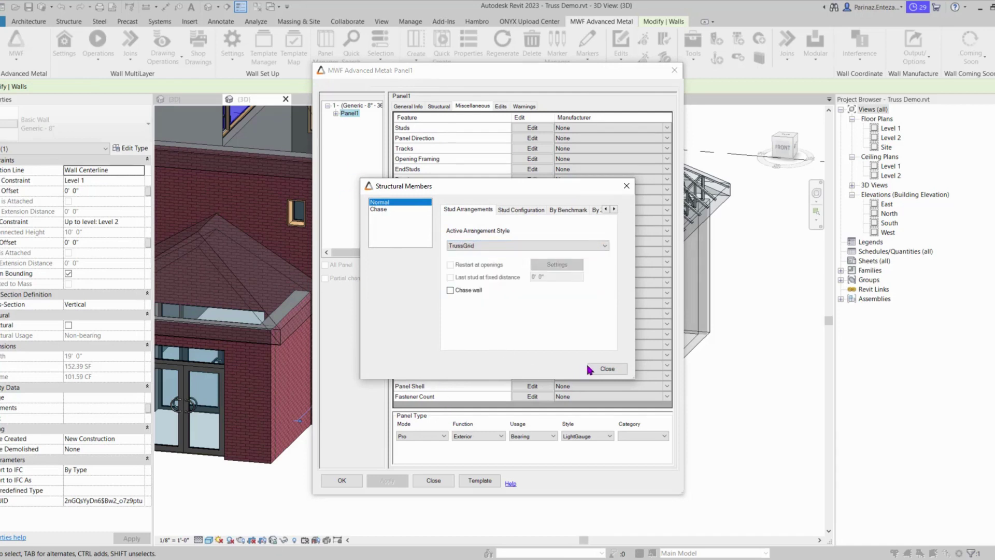
pyautogui.click(604, 369)
pyautogui.click(349, 486)
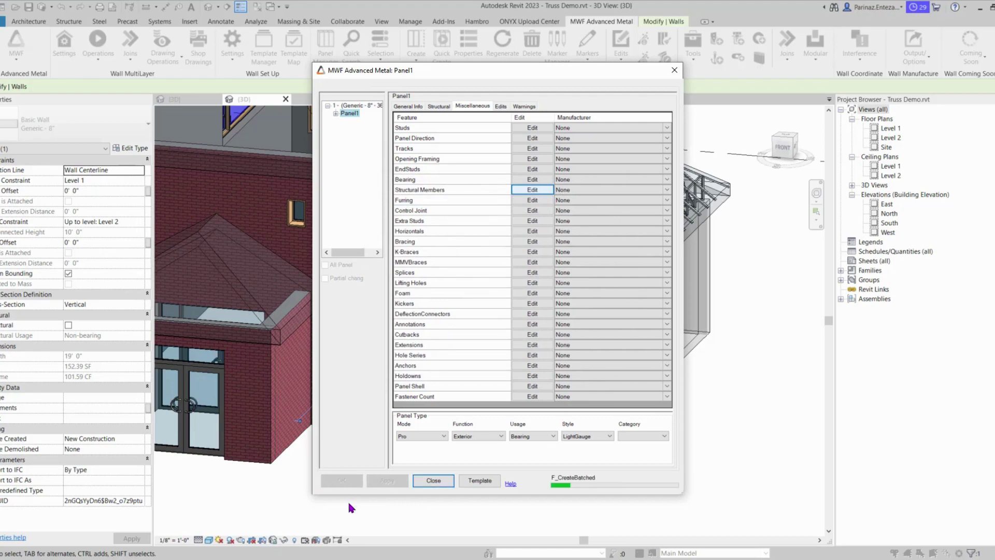
# Inspect the framed wall from the front, then orbit to view the house from a corner
pyautogui.scroll(5, 485, 270)
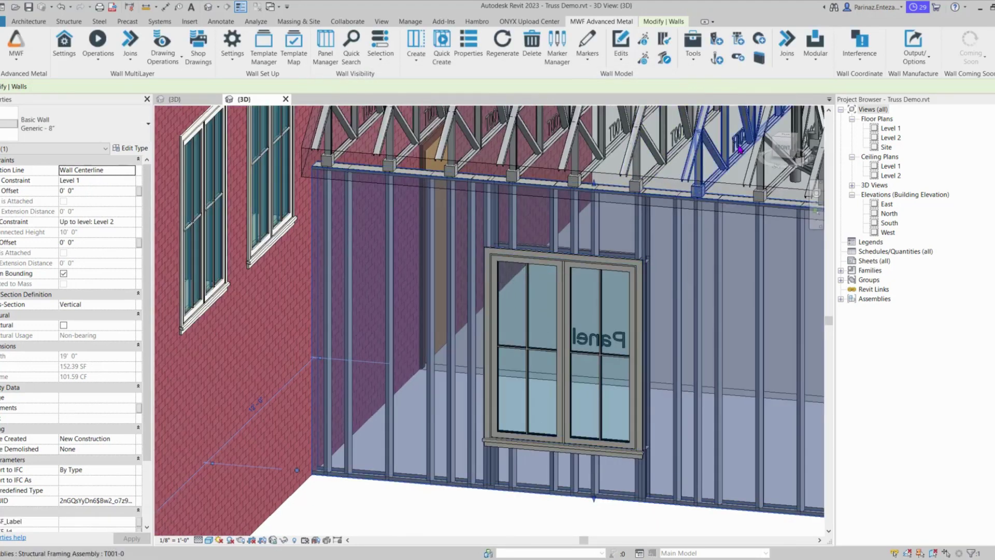
pyautogui.click(778, 147)
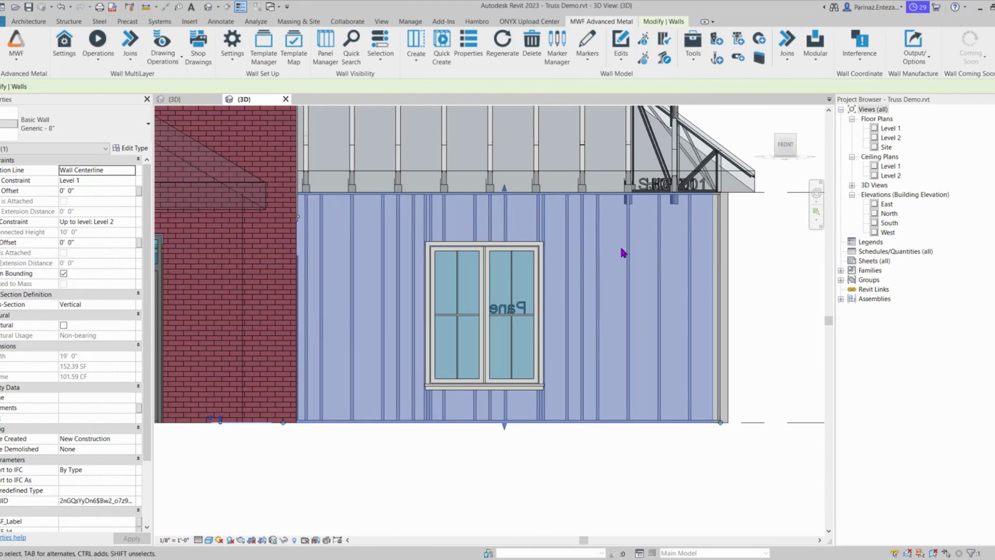
pyautogui.scroll(-5, 579, 370)
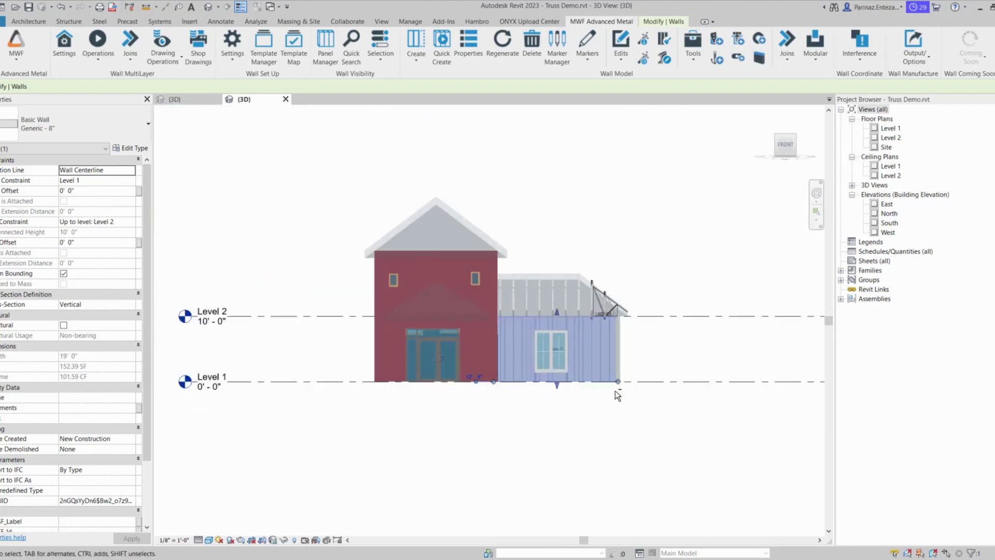
pyautogui.keyDown('shift'); pyautogui.moveTo(576, 373); pyautogui.dragTo(585, 434, button='middle'); pyautogui.keyUp('shift')
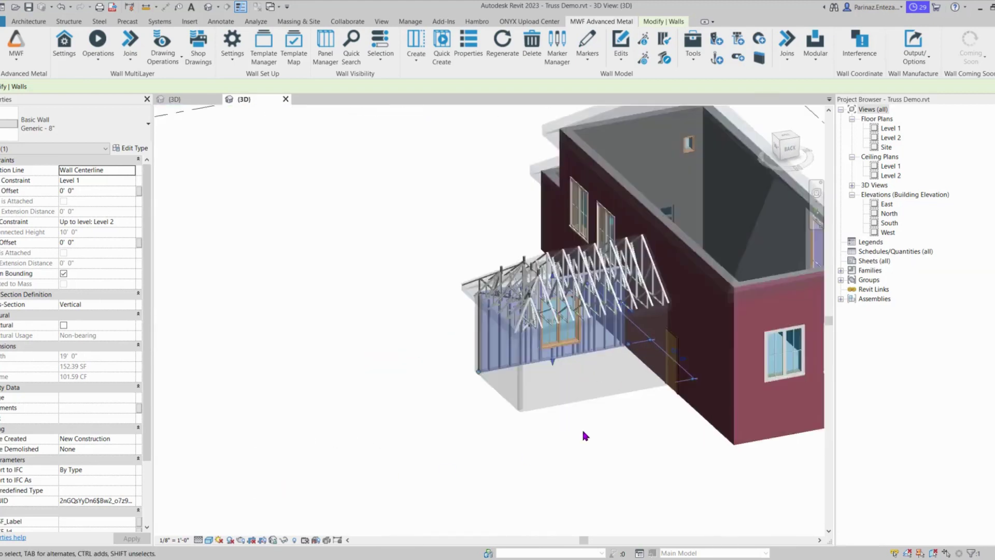
pyautogui.scroll(5, 577, 402)
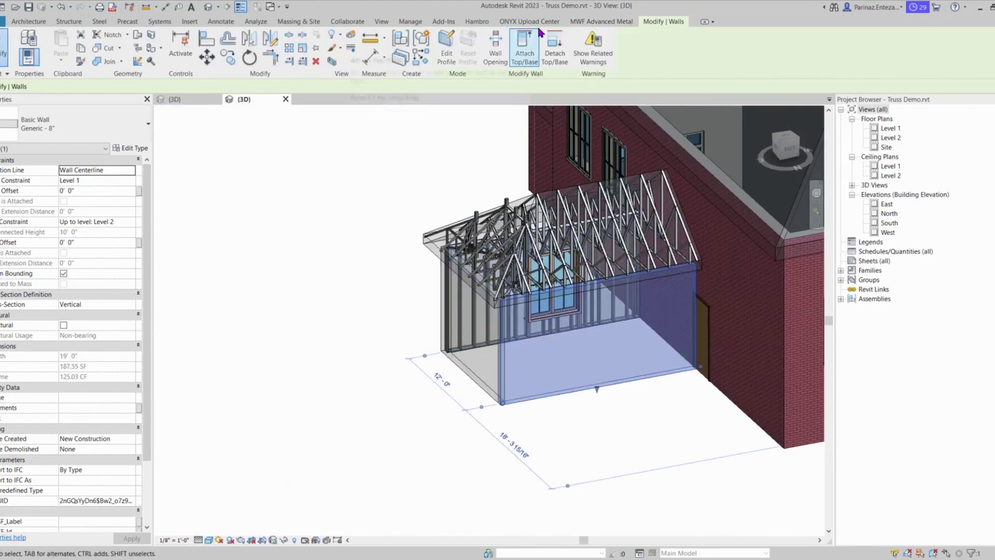
# Create Panel2 on the second side wall, keep the TrussGrid stud arrangement, and generate framing
pyautogui.click(602, 21)
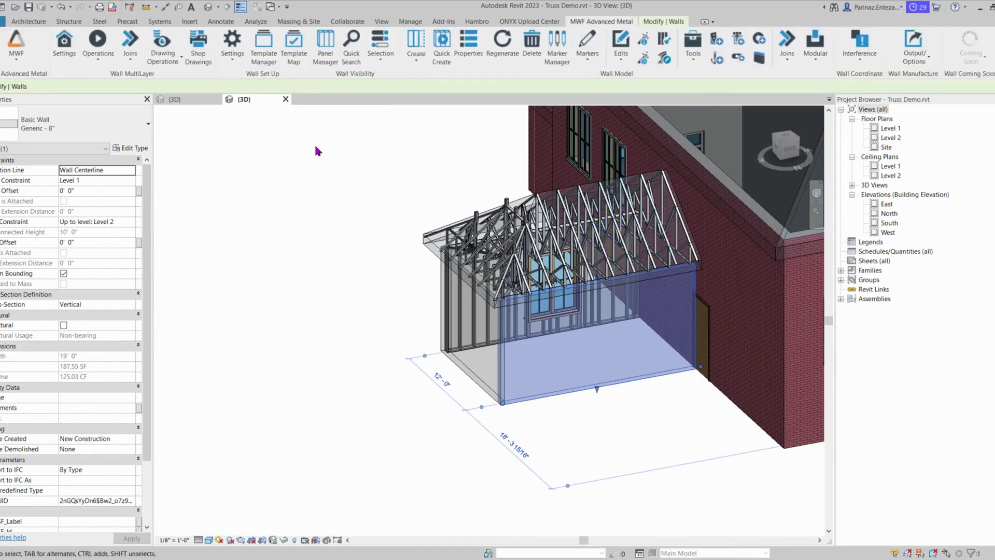
pyautogui.click(417, 41)
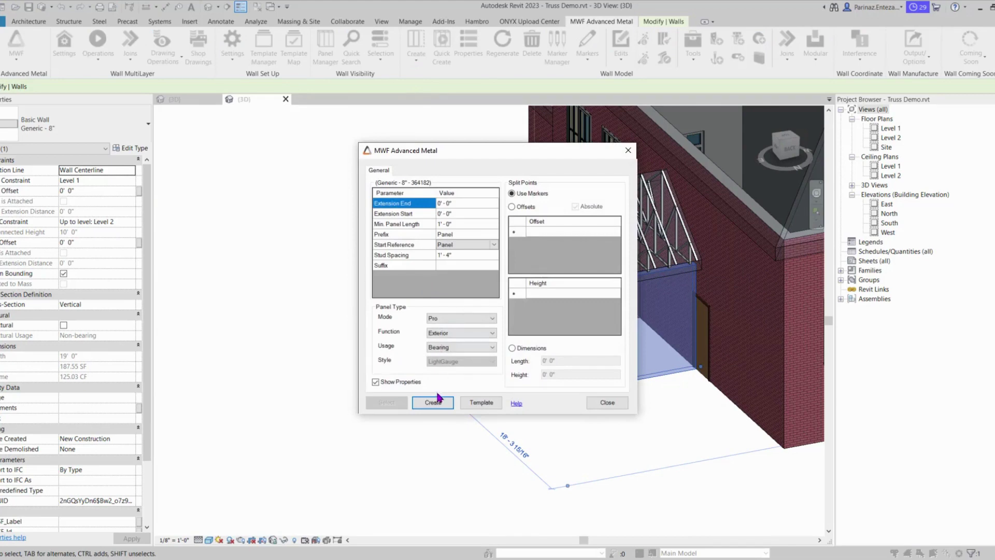
pyautogui.click(433, 400)
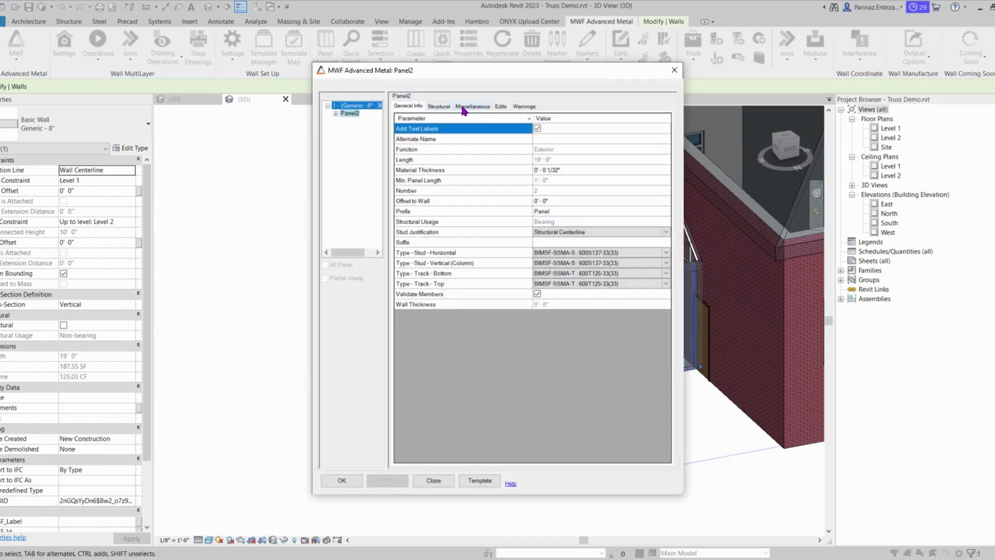
pyautogui.click(464, 107)
pyautogui.click(536, 192)
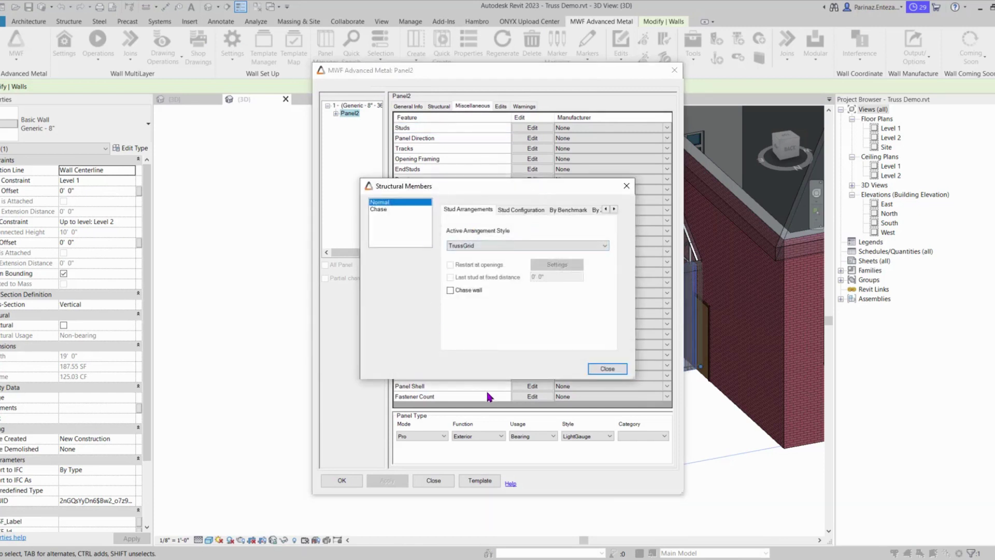
pyautogui.click(602, 369)
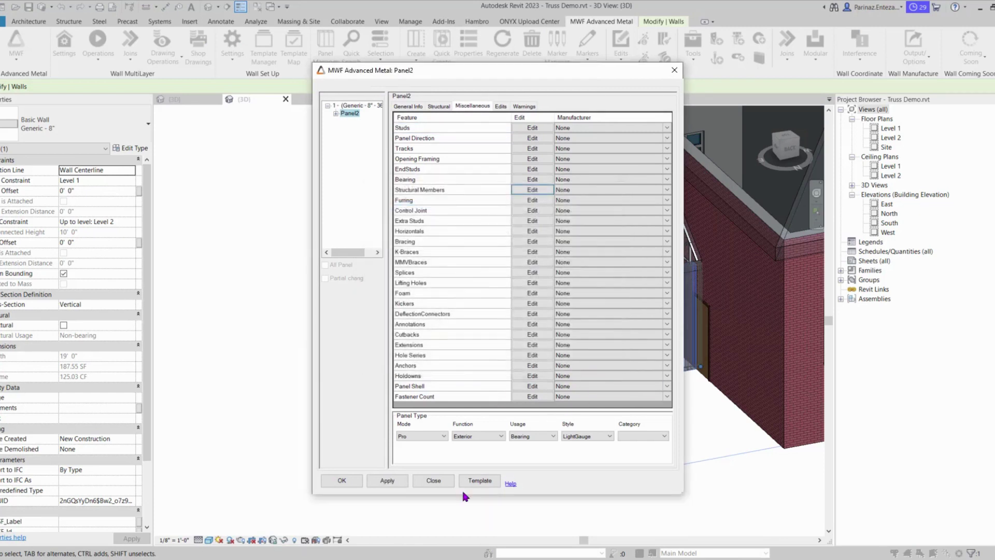
pyautogui.click(343, 479)
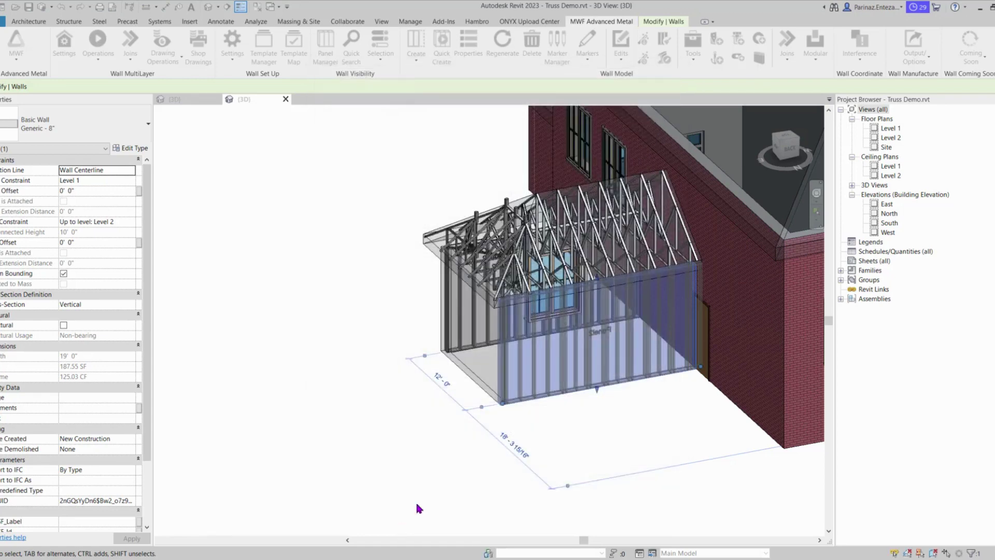
pyautogui.scroll(5, 629, 427)
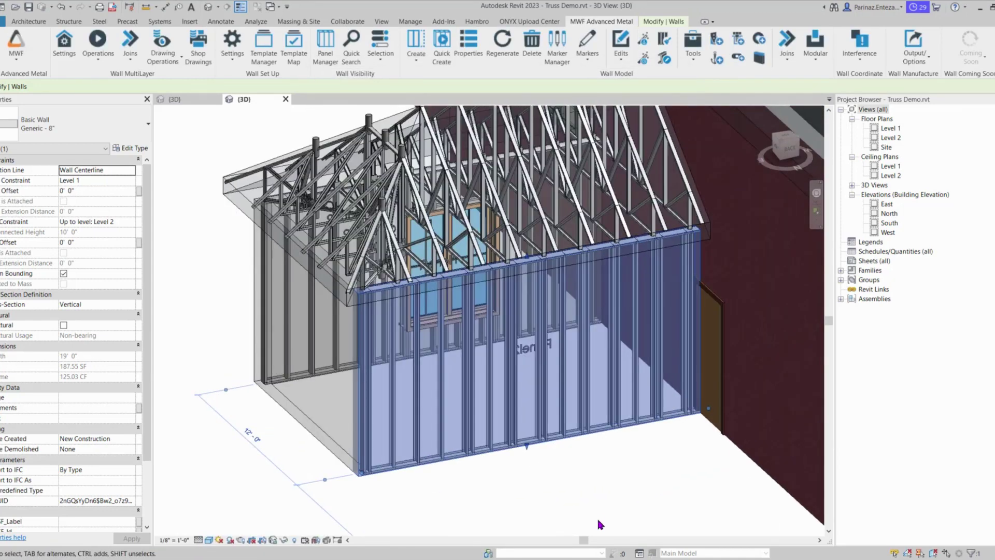
pyautogui.click(595, 475)
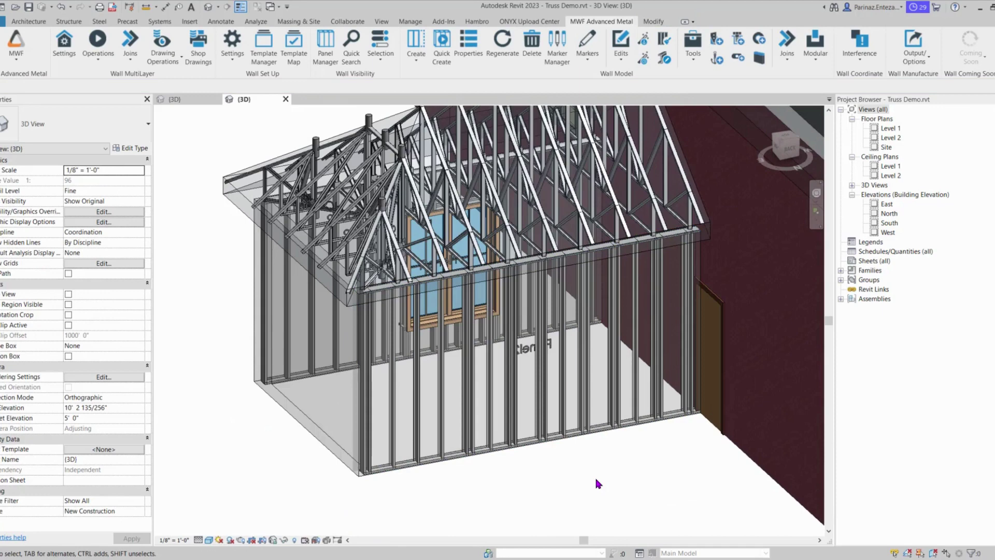
pyautogui.click(788, 149)
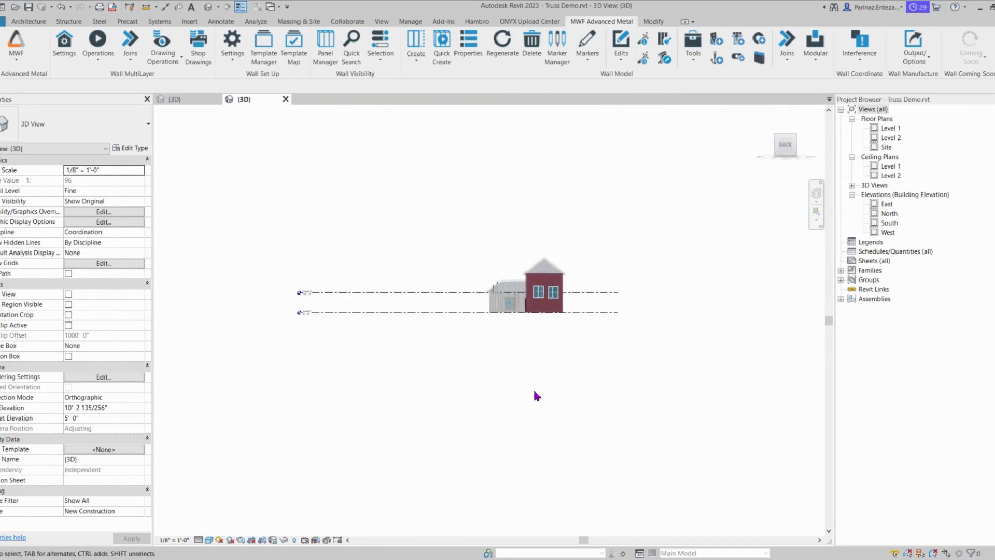
pyautogui.scroll(5, 551, 381)
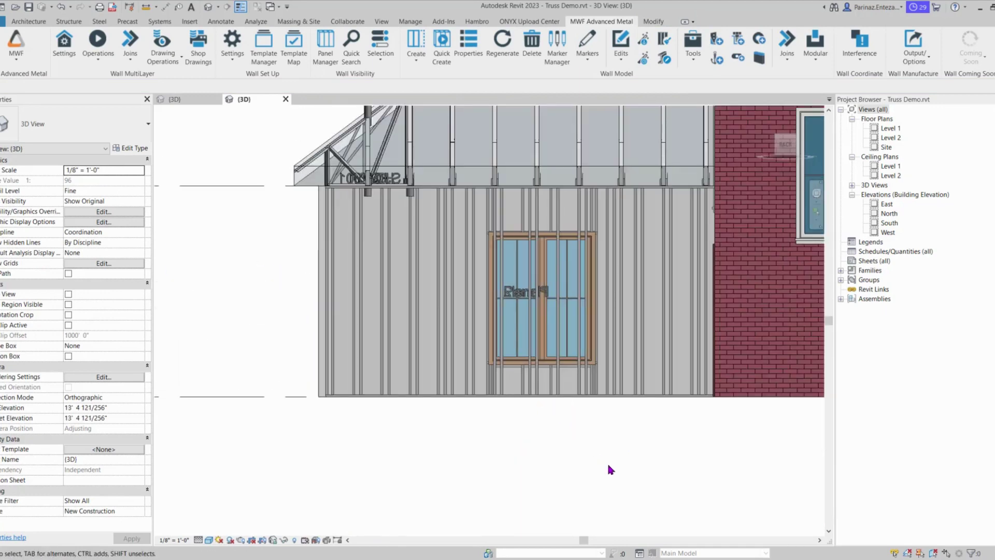
pyautogui.scroll(-8, 489, 413)
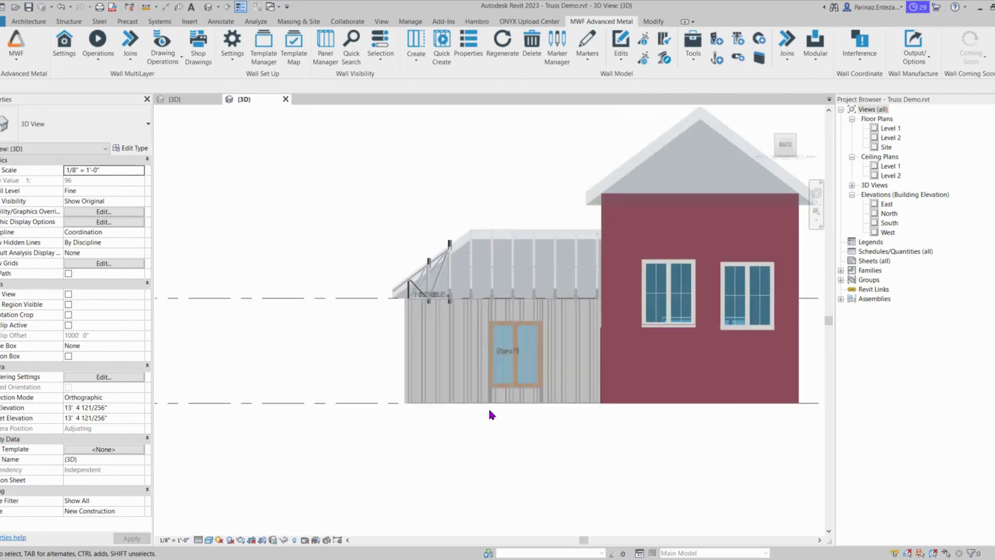
pyautogui.keyDown('shift'); pyautogui.moveTo(490, 415); pyautogui.dragTo(562, 505, button='middle'); pyautogui.keyUp('shift')
pyautogui.scroll(5, 588, 475)
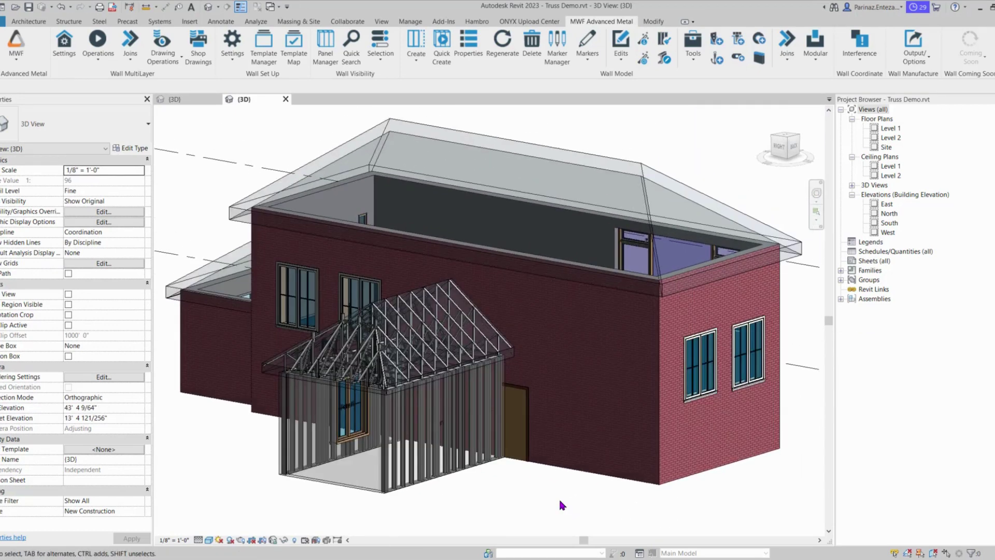